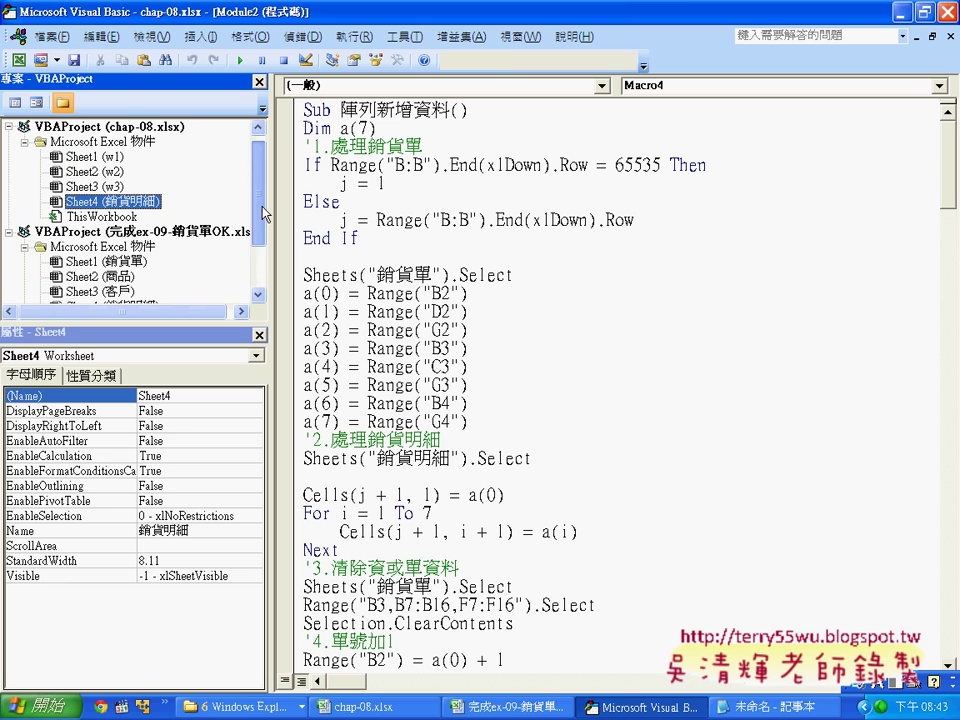
# Close the open Module2 and Module1 code windows
pyautogui.click(9, 125)
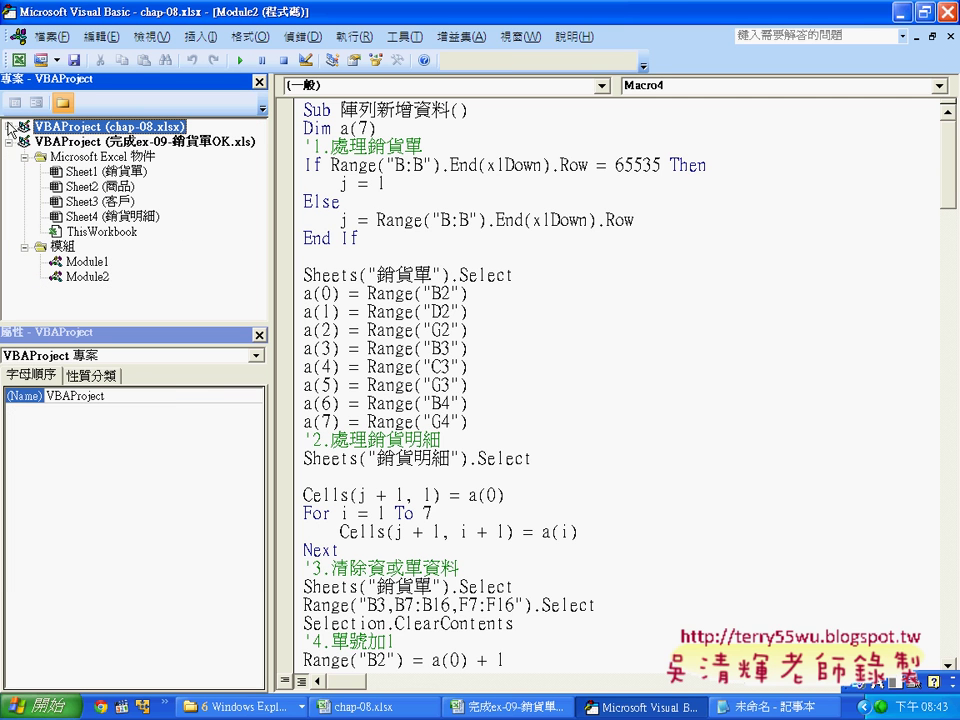
pyautogui.click(10, 127)
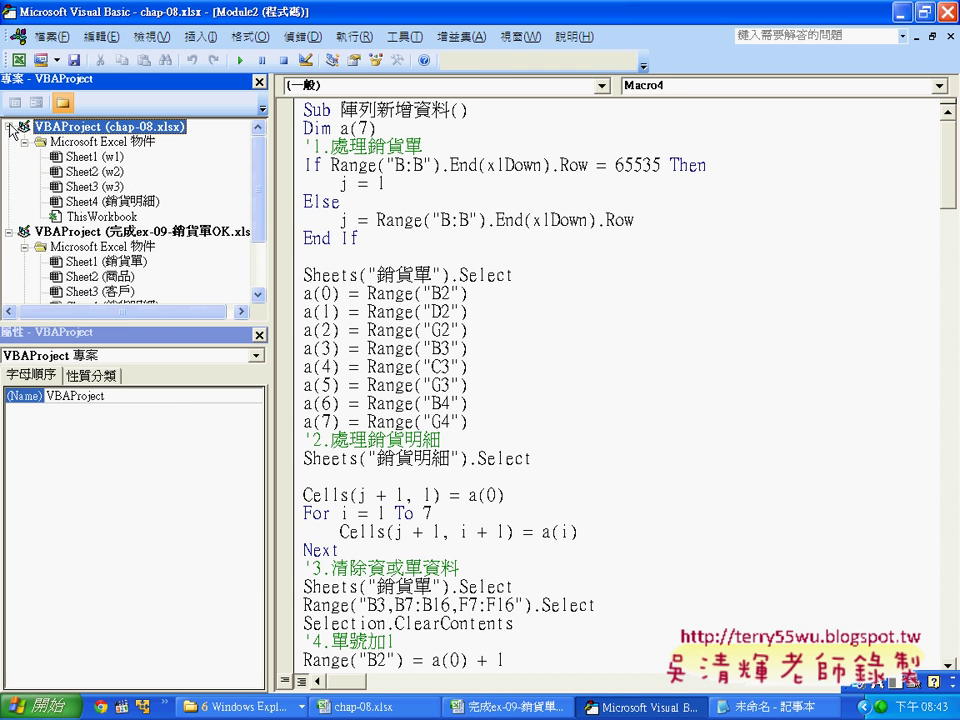
pyautogui.click(950, 37)
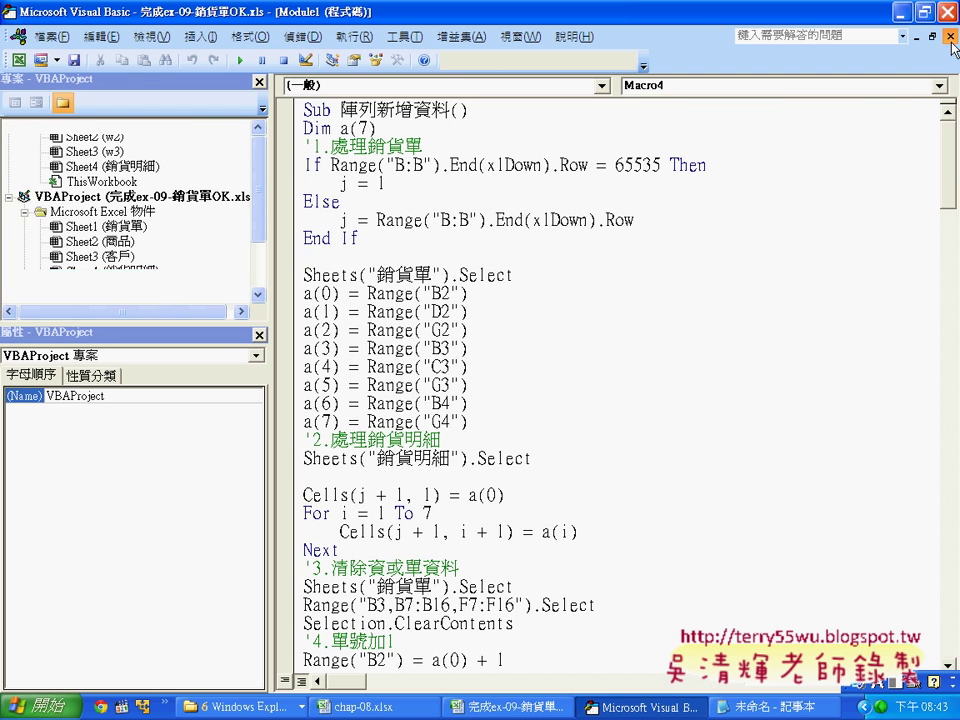
pyautogui.click(950, 37)
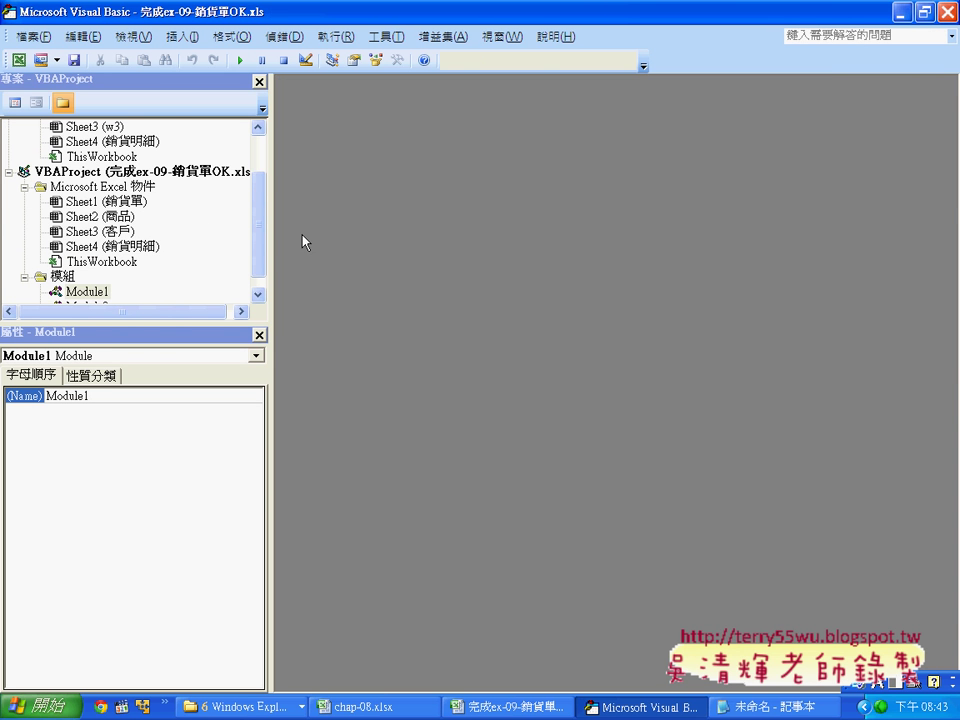
# Collapse the 完成ex-09-銷貨單OK.xls project and select VBAProject (chap-08.xlsx)
pyautogui.scroll(2, 257, 174)
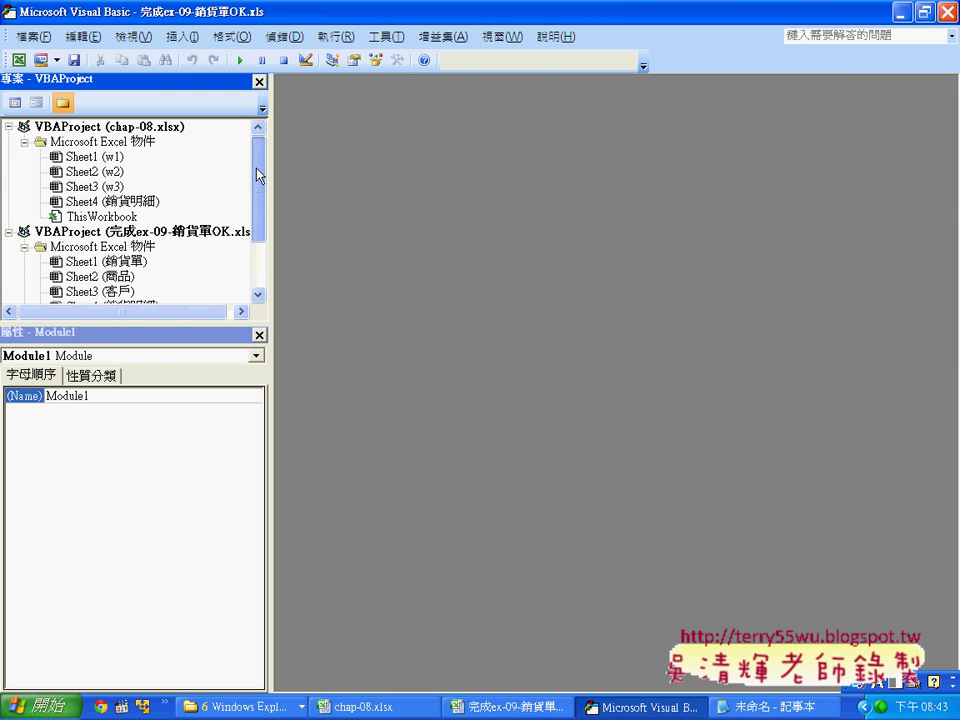
pyautogui.click(8, 232)
pyautogui.click(122, 128)
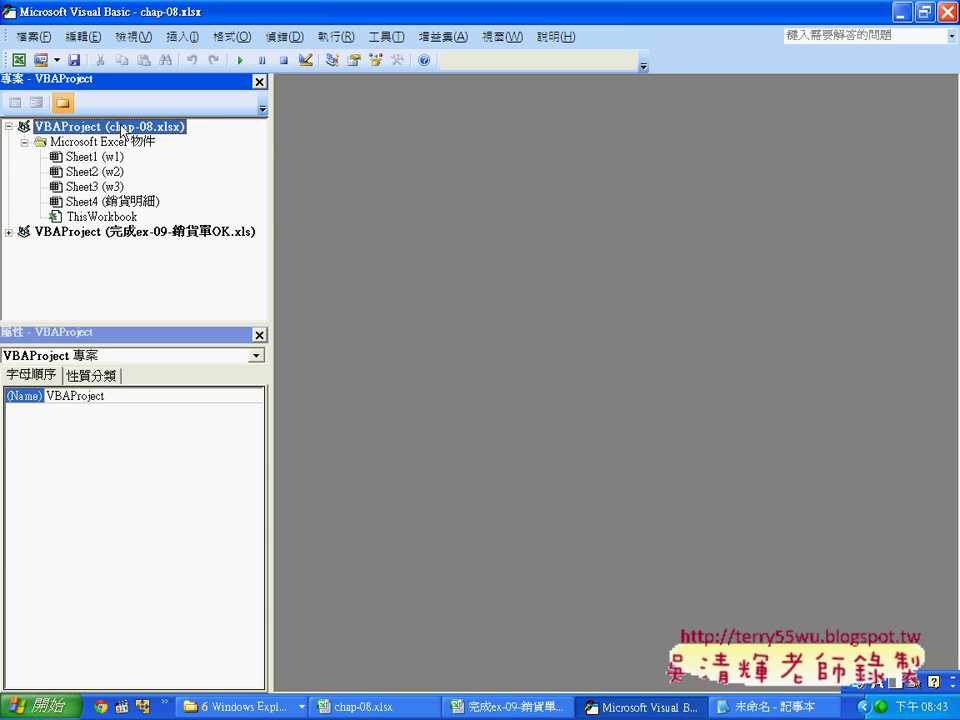
pyautogui.moveTo(128, 133); pyautogui.dragTo(190, 130)
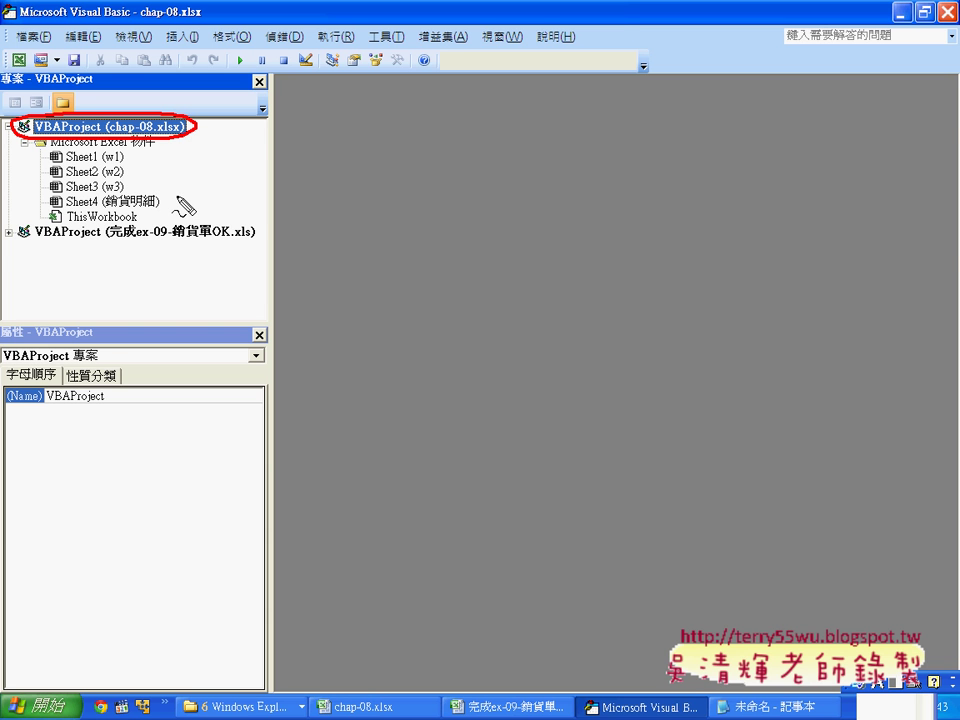
pyautogui.press('Escape')
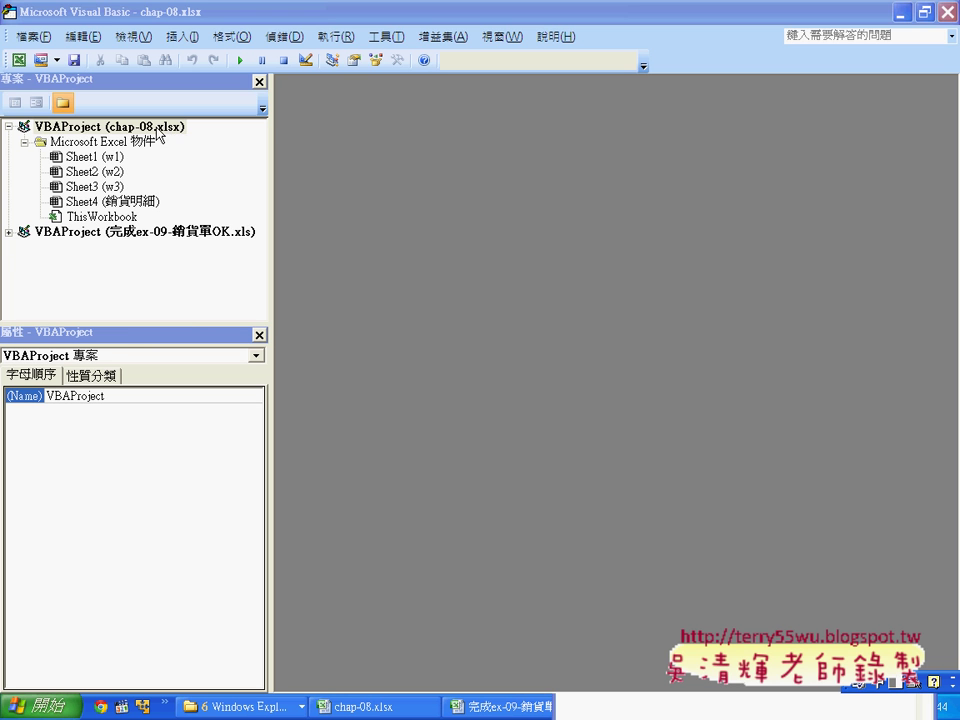
# Insert a new empty Module1 into the chap-08.xlsx project
pyautogui.rightClick(157, 134)
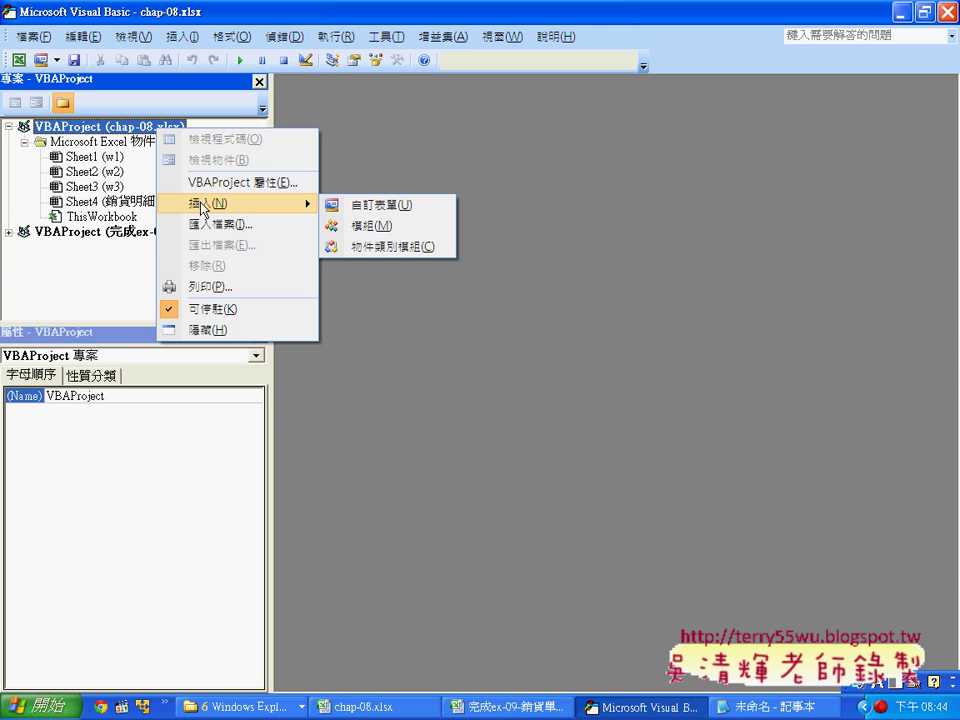
pyautogui.moveTo(237, 203)
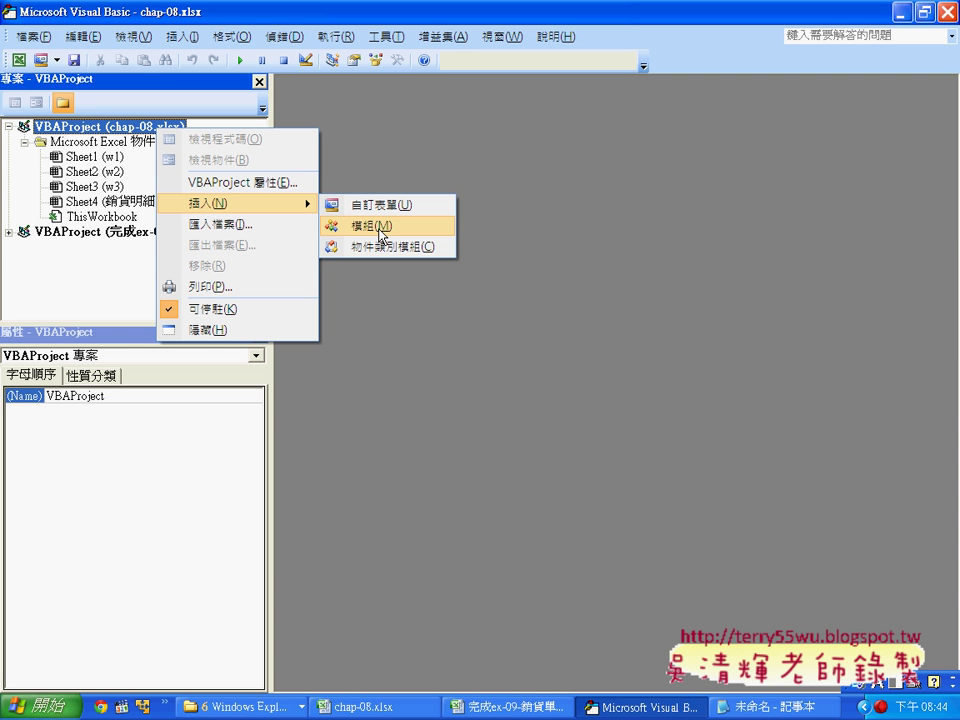
pyautogui.click(381, 237)
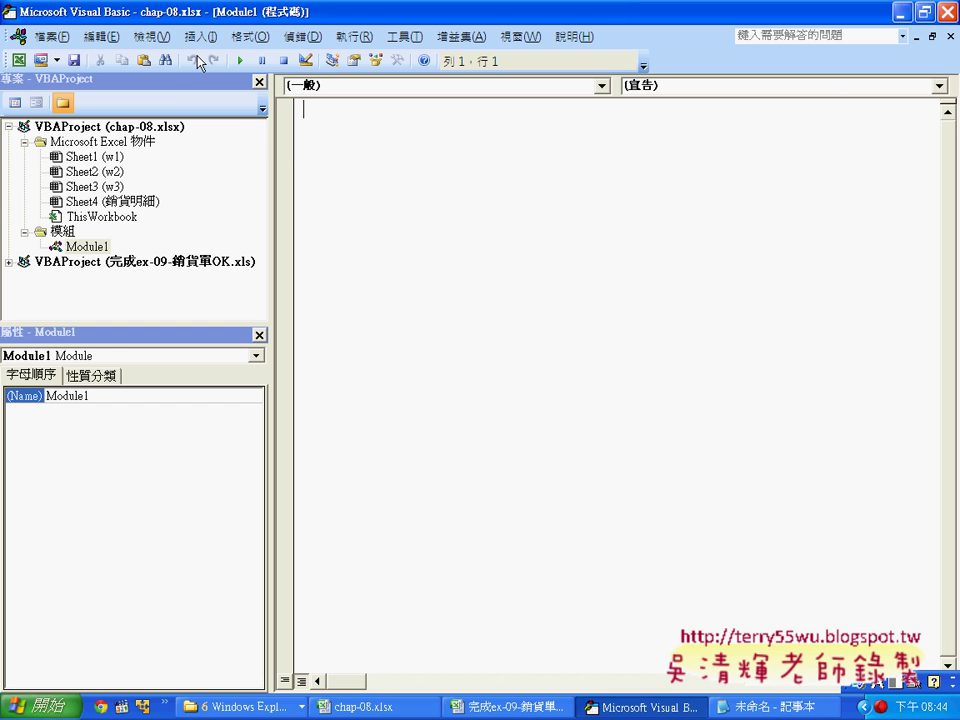
pyautogui.click(200, 36)
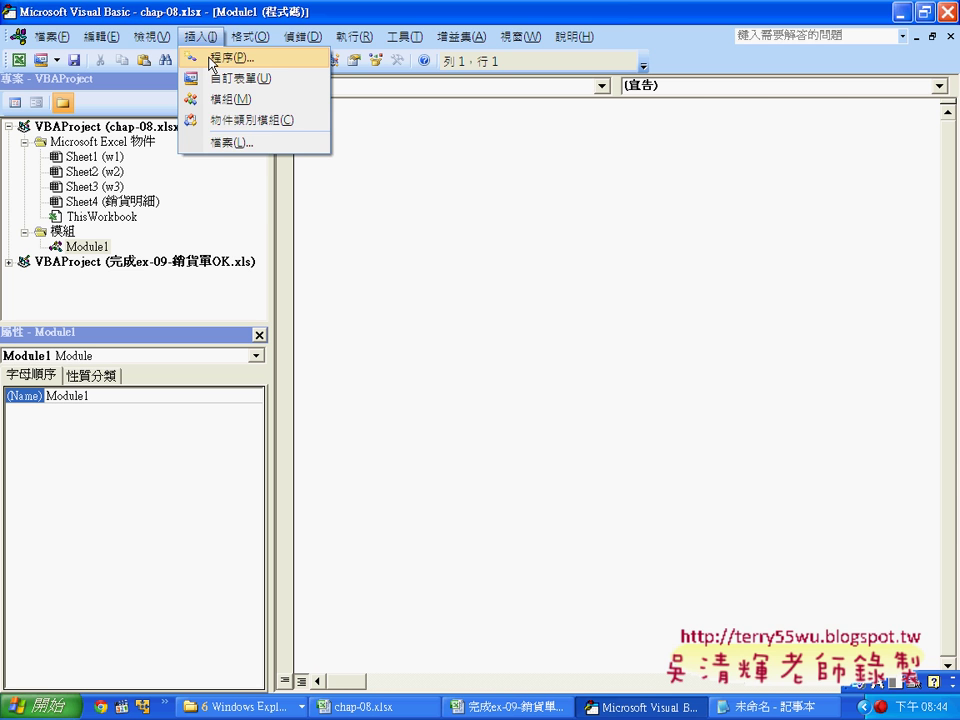
# Add a Public Sub named 銷貨明細 to Module1 through Add Procedure
pyautogui.click(212, 58)
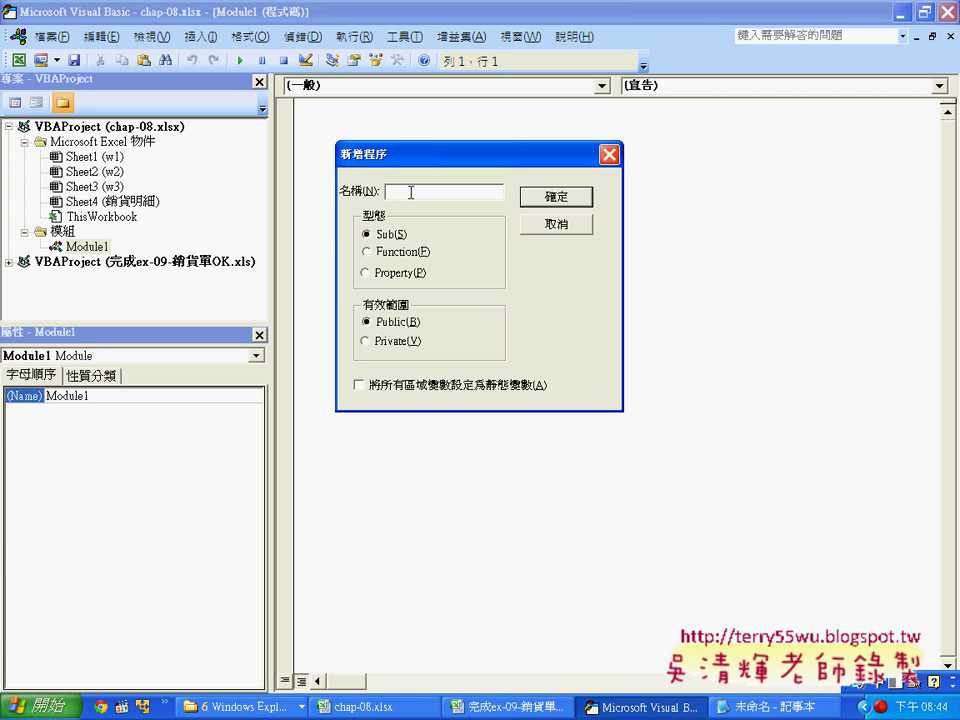
pyautogui.write('u')
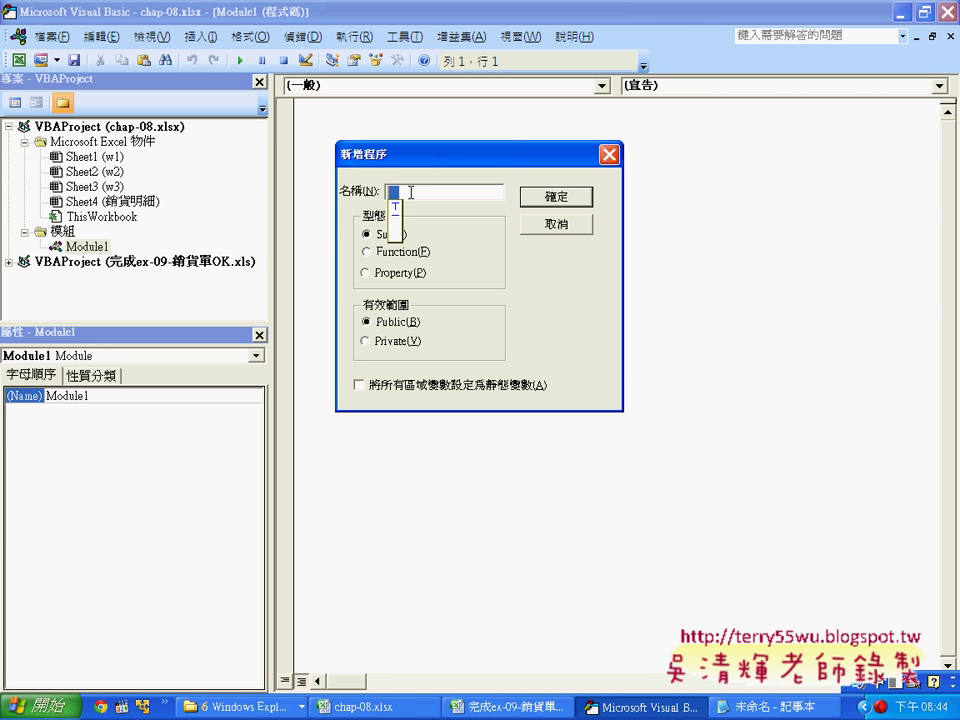
pyautogui.write('銷貨')
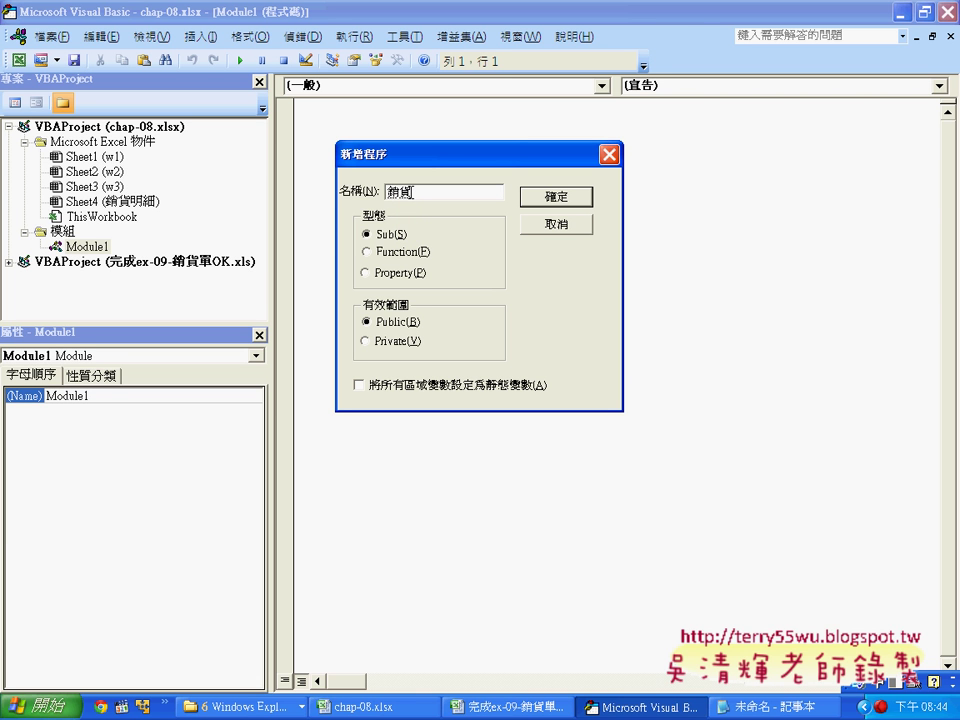
pyautogui.write('明')
pyautogui.write('細')
pyautogui.click(556, 199)
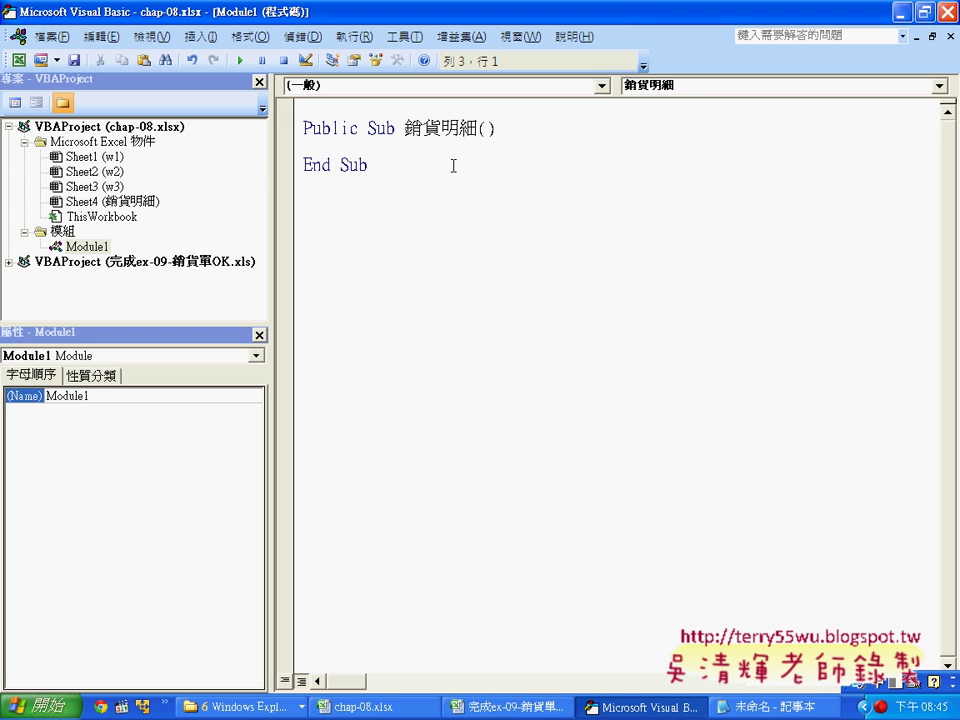
# Add blank lines inside the 銷貨明細 Sub to make room for the pasted code
pyautogui.click(377, 130)
pyautogui.moveTo(405, 128); pyautogui.dragTo(478, 131)
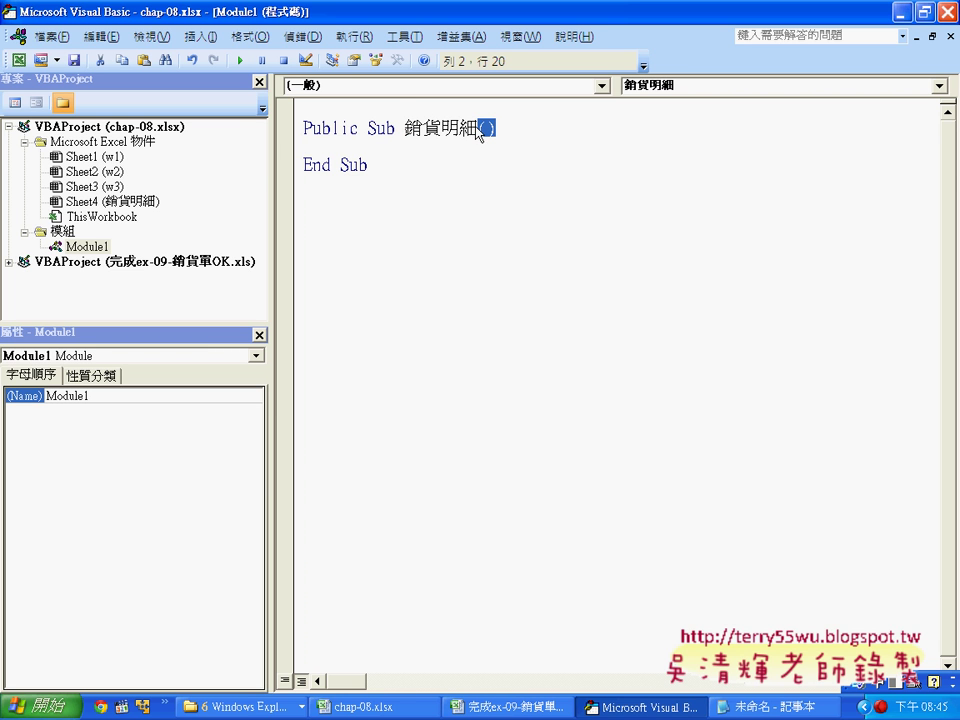
pyautogui.moveTo(375, 166); pyautogui.dragTo(297, 134)
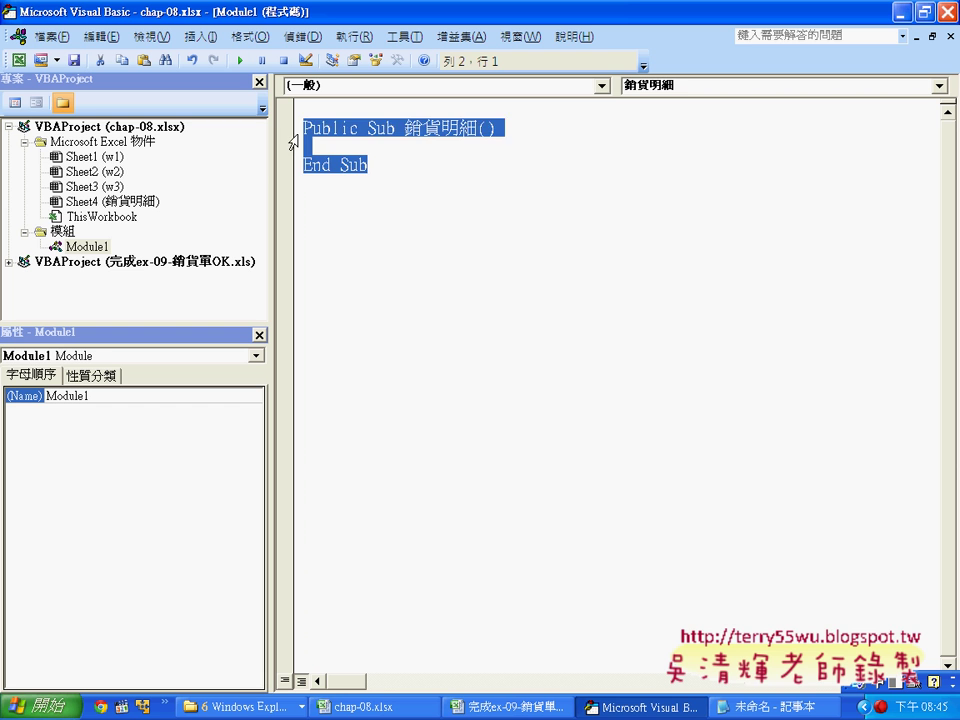
pyautogui.click(366, 146)
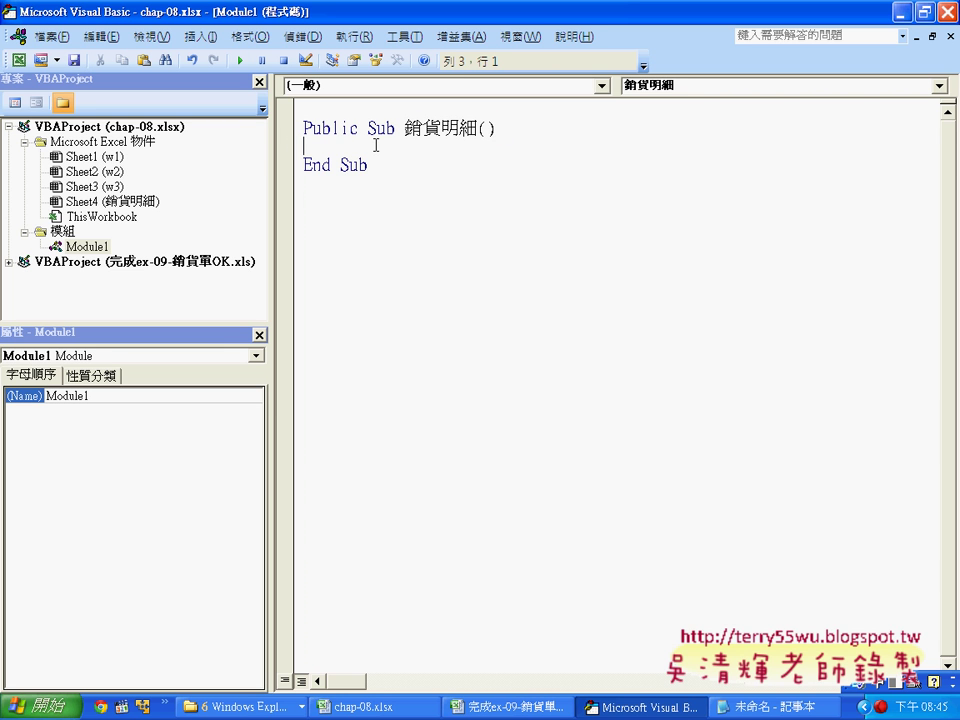
pyautogui.press('Return')
pyautogui.press('Return')
pyautogui.press('Up')
pyautogui.press('Up')
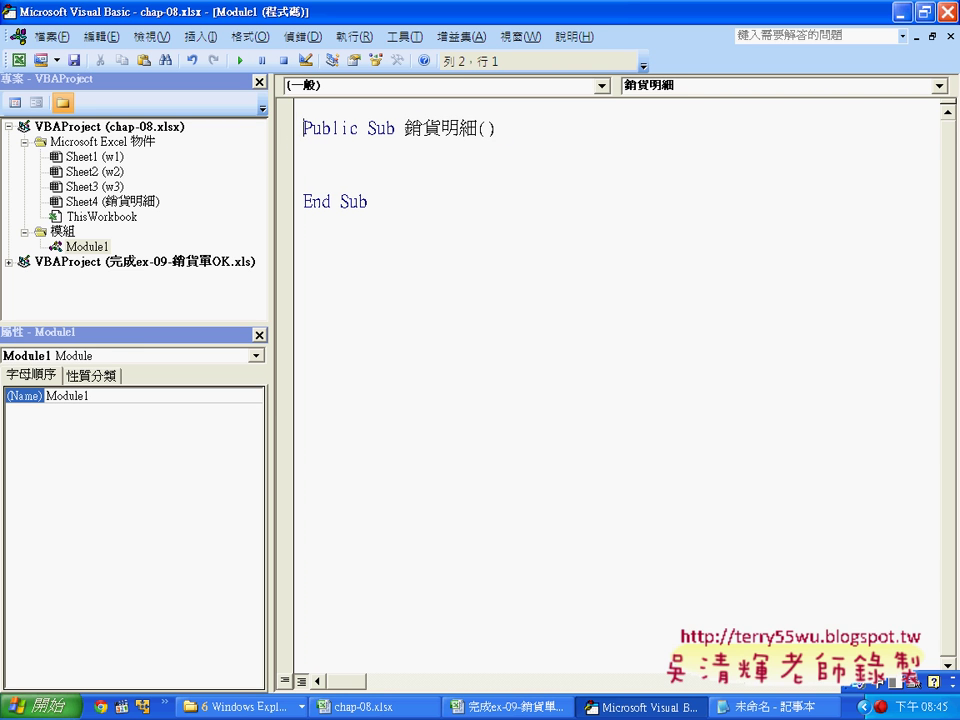
pyautogui.press('Down')
pyautogui.click(757, 703)
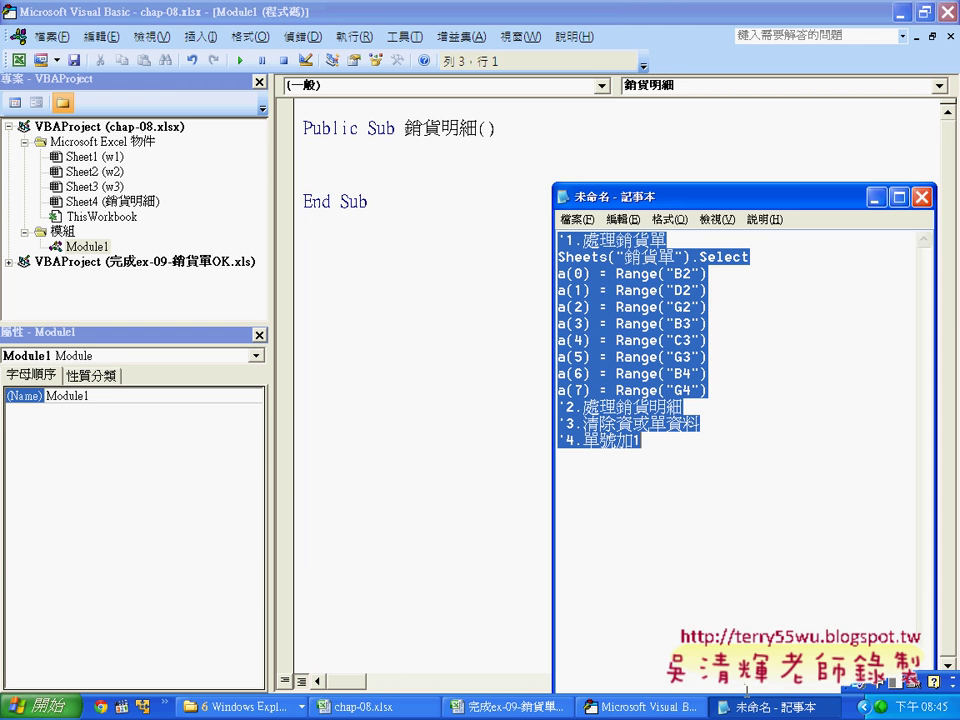
pyautogui.rightClick(620, 381)
pyautogui.click(643, 437)
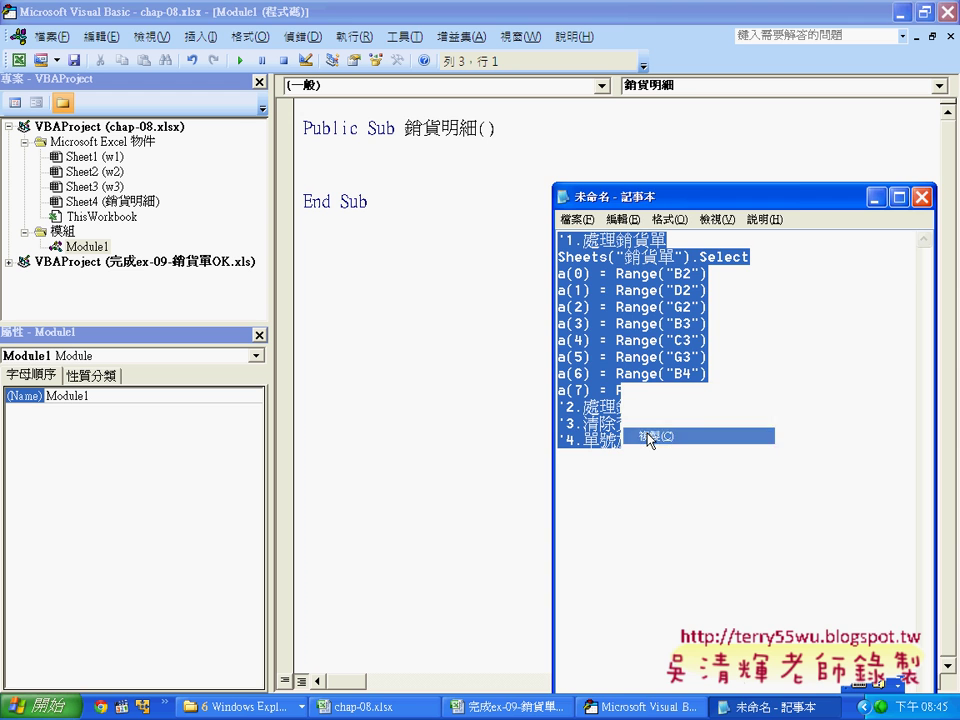
pyautogui.click(327, 145)
pyautogui.rightClick(327, 145)
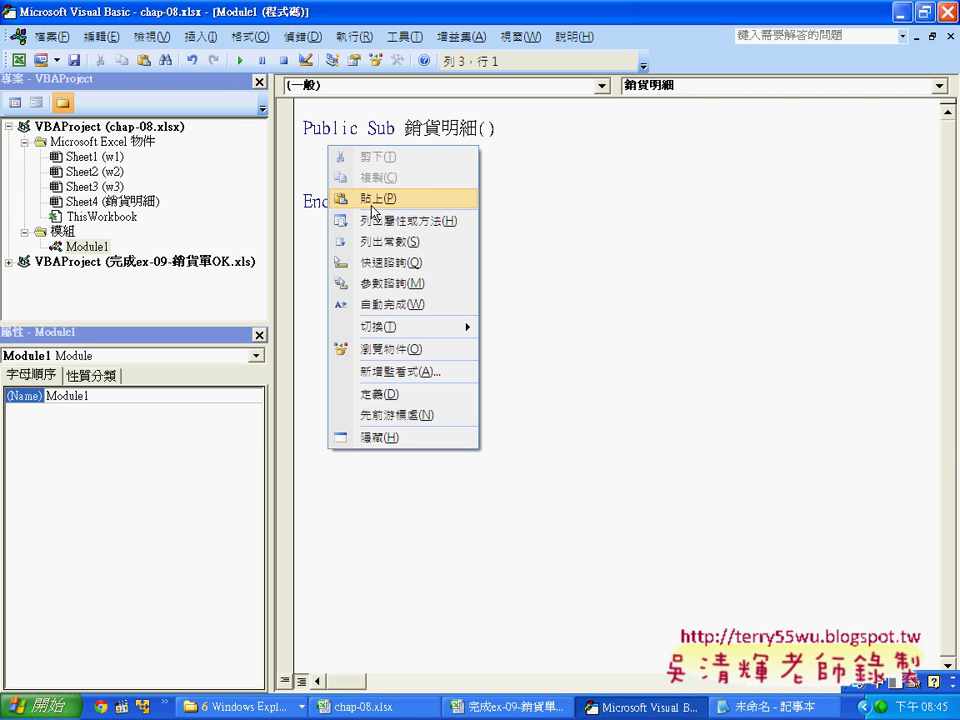
pyautogui.click(370, 197)
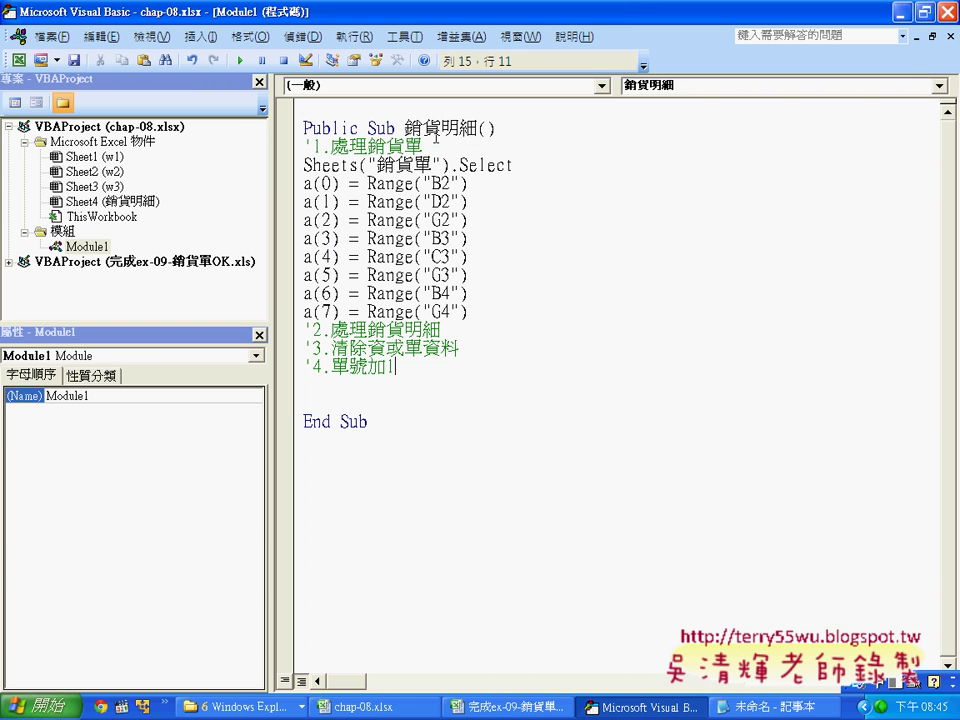
pyautogui.moveTo(424, 146); pyautogui.dragTo(304, 146)
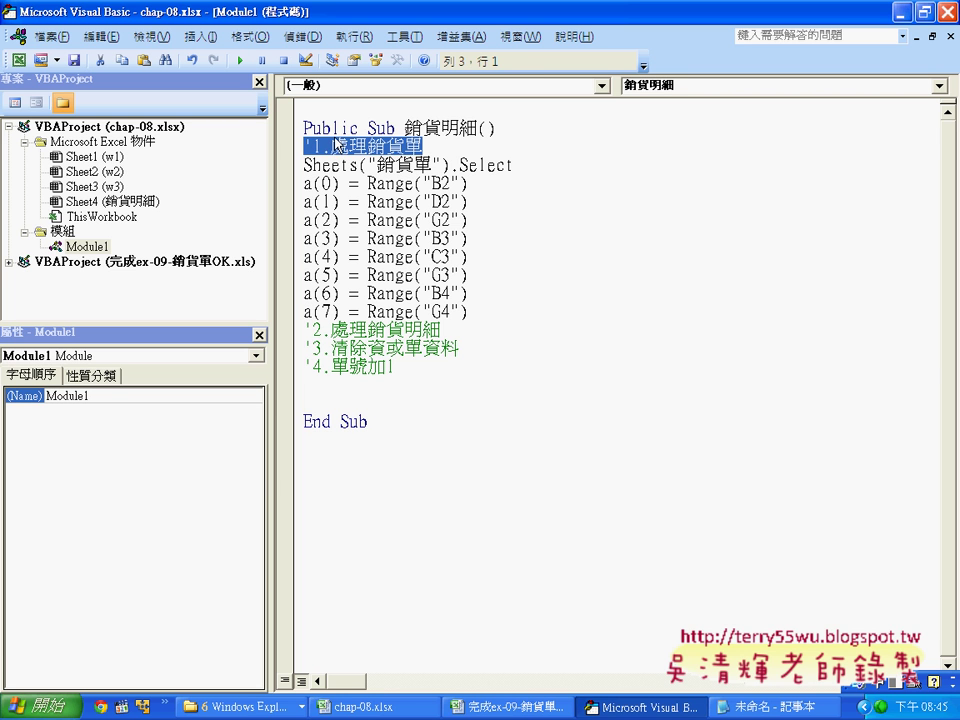
pyautogui.moveTo(441, 329); pyautogui.dragTo(303, 329)
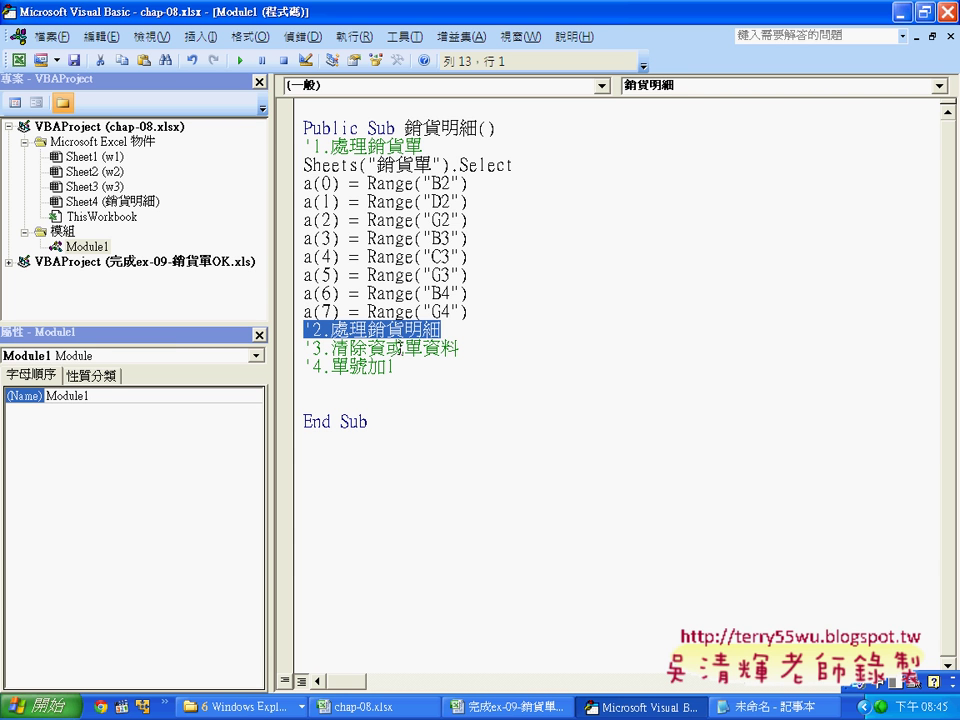
pyautogui.moveTo(397, 367); pyautogui.dragTo(304, 370)
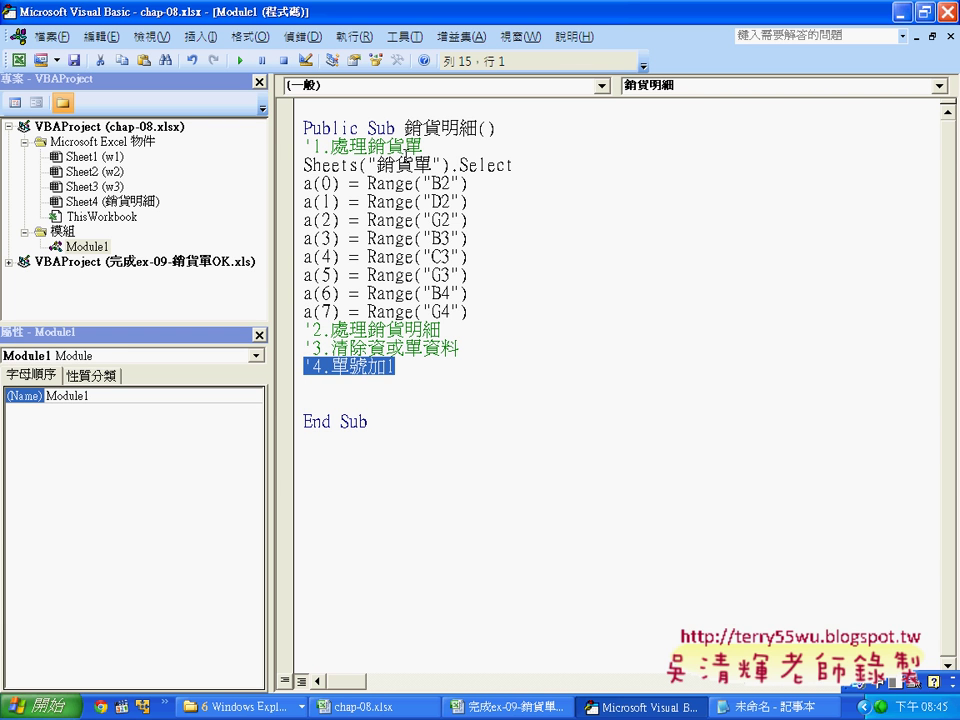
pyautogui.click(390, 162)
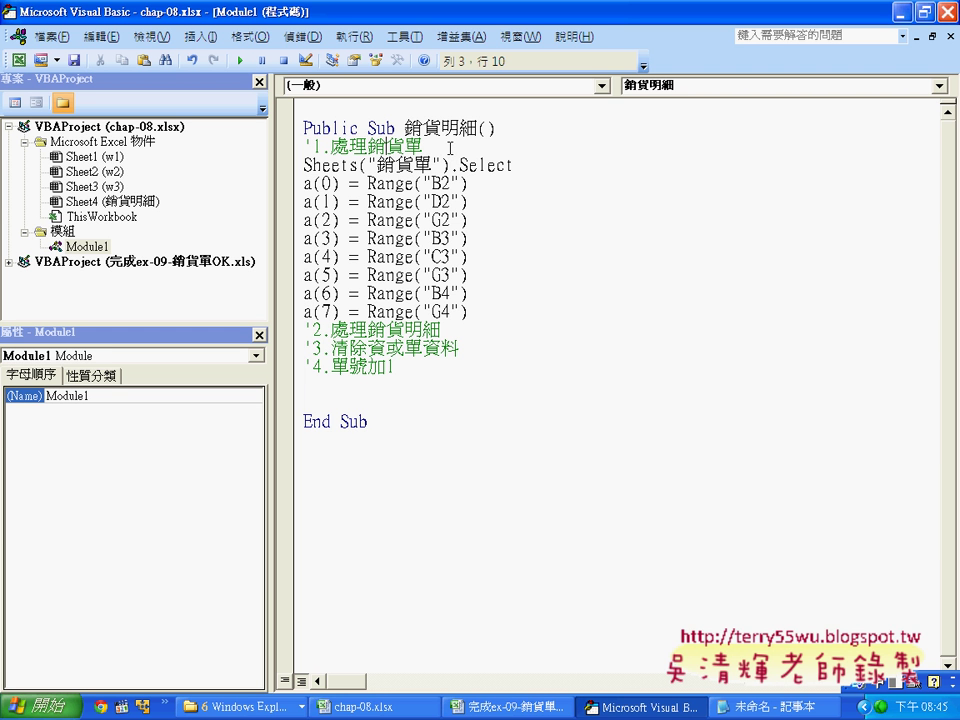
pyautogui.click(355, 707)
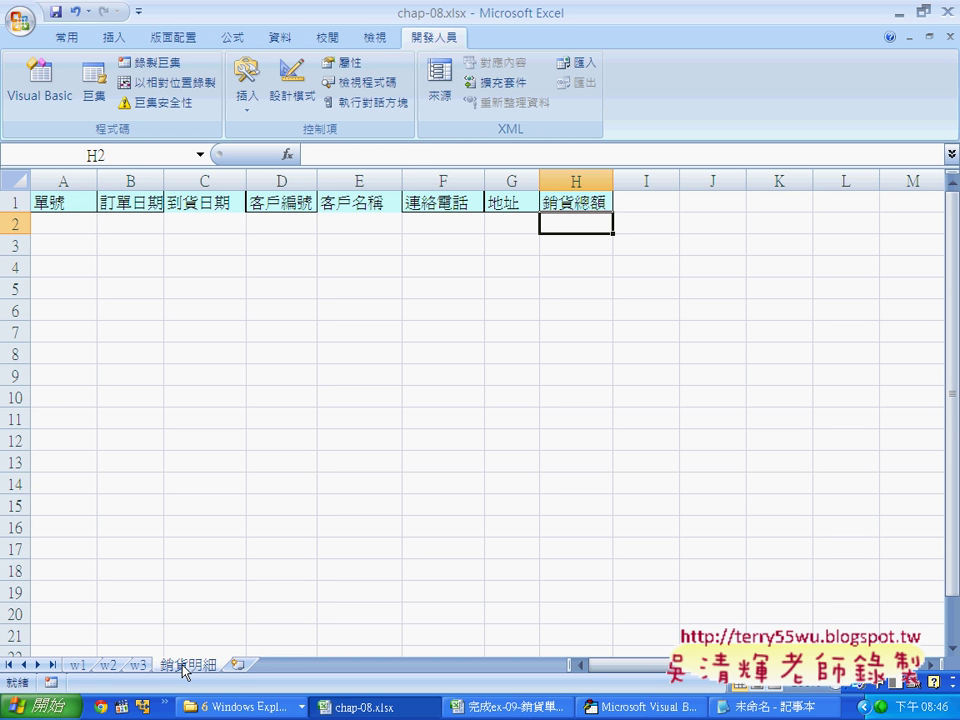
pyautogui.click(139, 666)
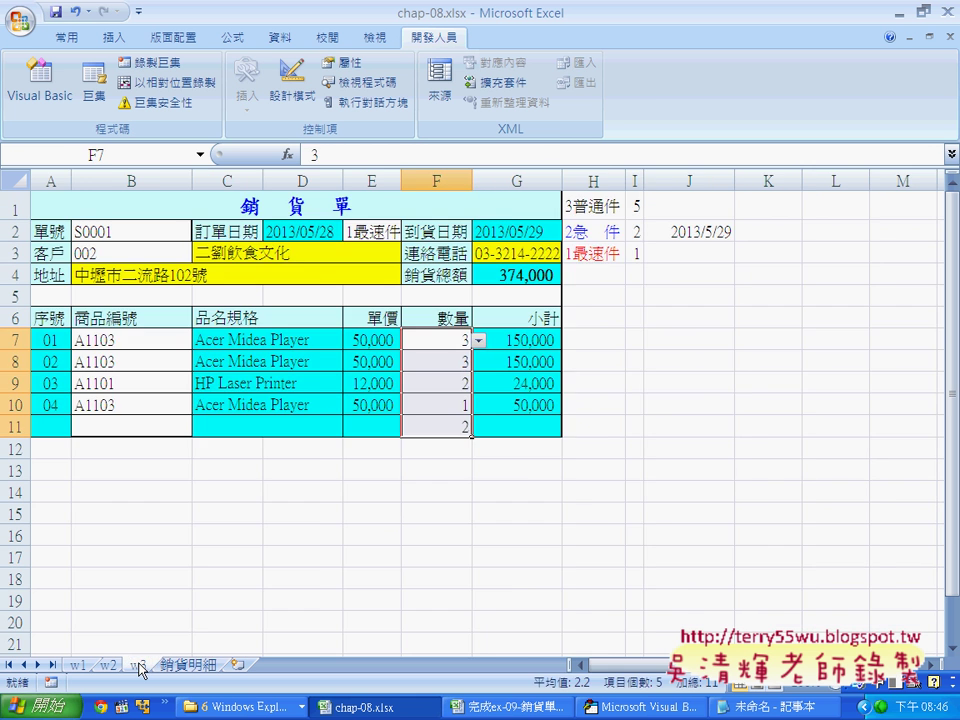
pyautogui.click(186, 666)
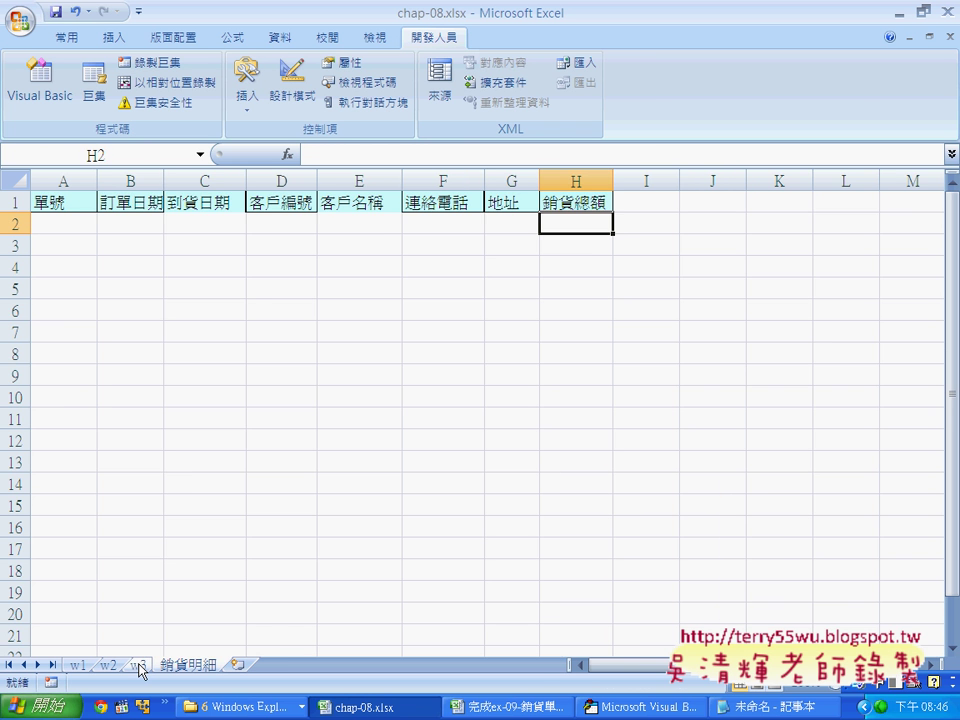
pyautogui.click(139, 665)
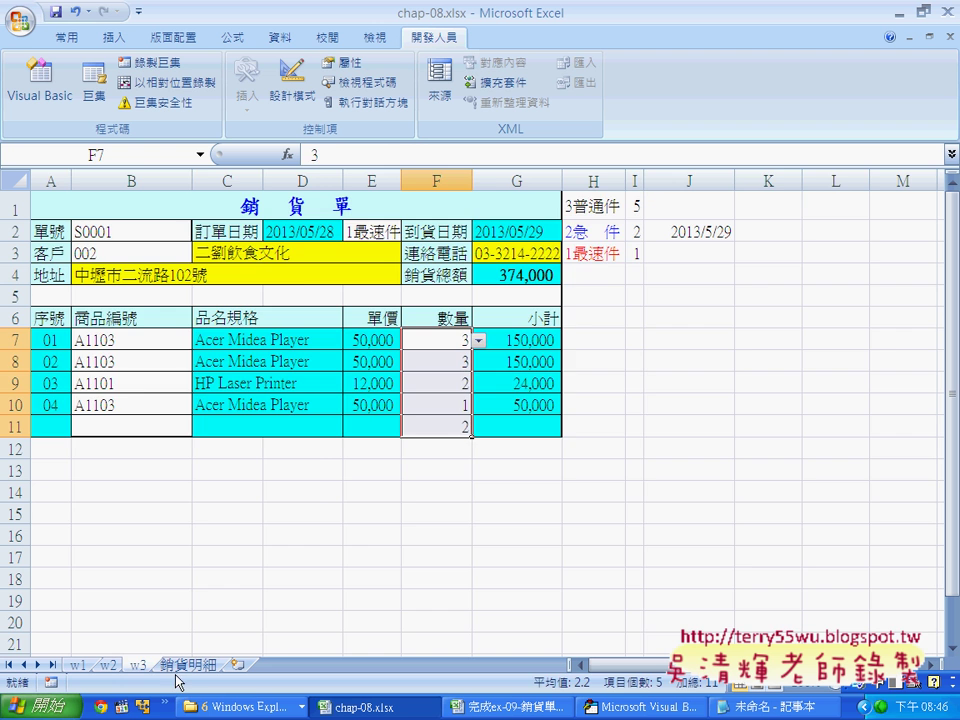
pyautogui.click(185, 665)
pyautogui.click(145, 666)
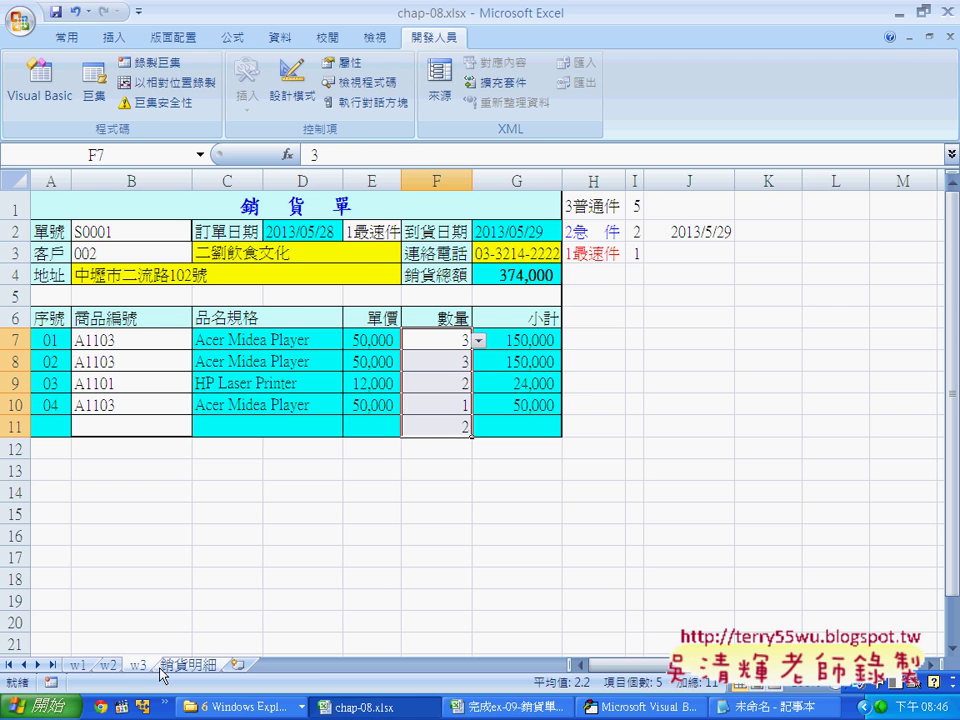
pyautogui.click(630, 703)
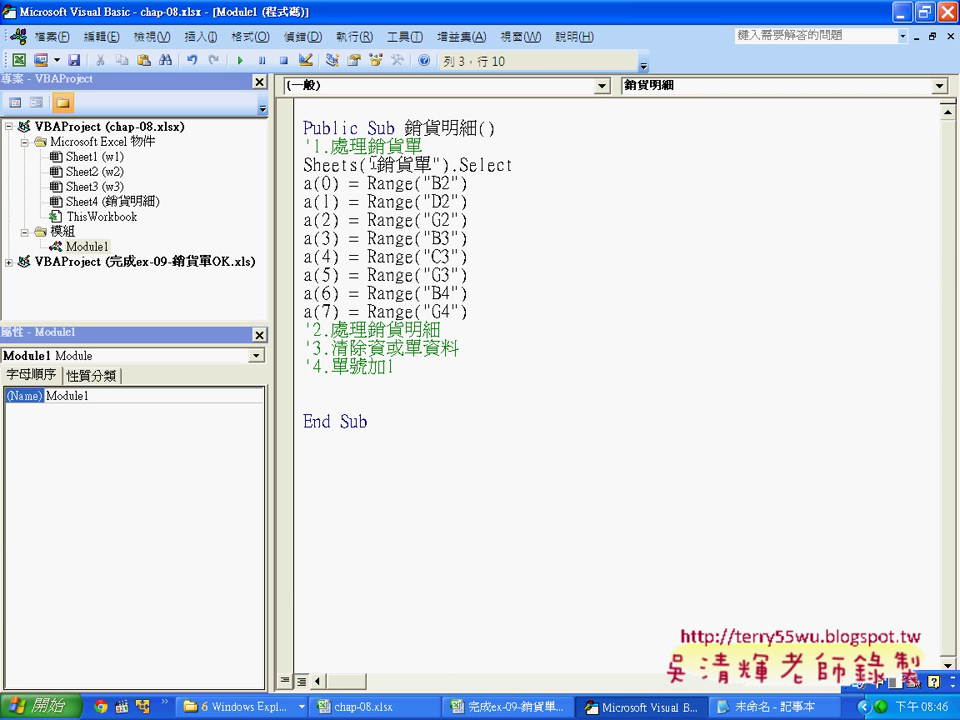
# Replace 銷貨單 with w3 in the Sheets("...") line, then highlight Sheets and "w3"
pyautogui.moveTo(377, 165); pyautogui.dragTo(441, 165)
pyautogui.hotkey('shift', 'Left')
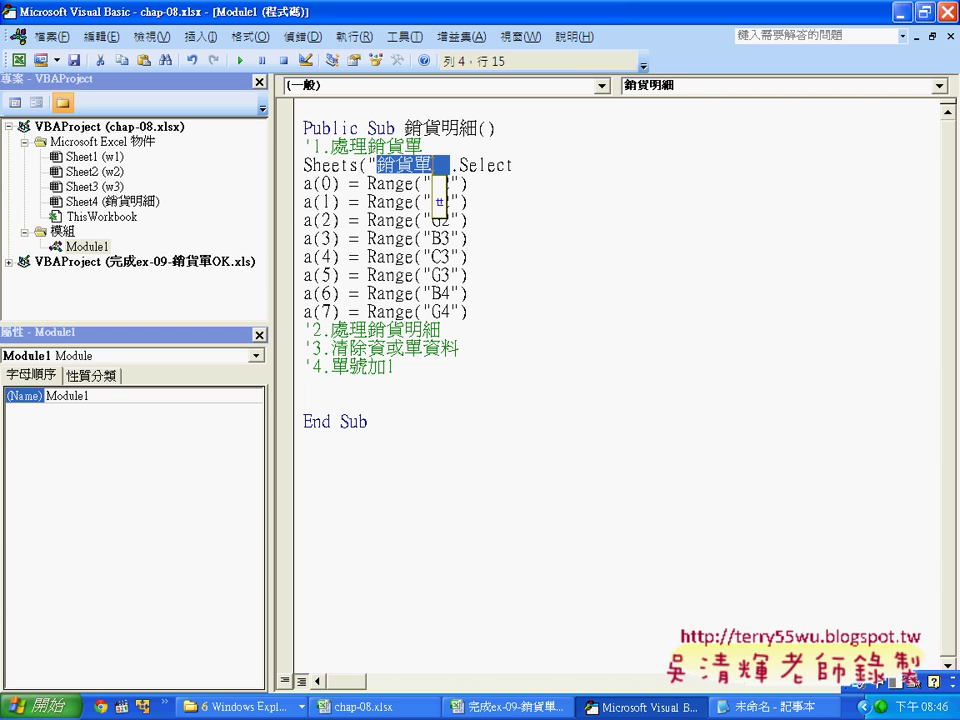
pyautogui.hotkey('ctrl', 'c')
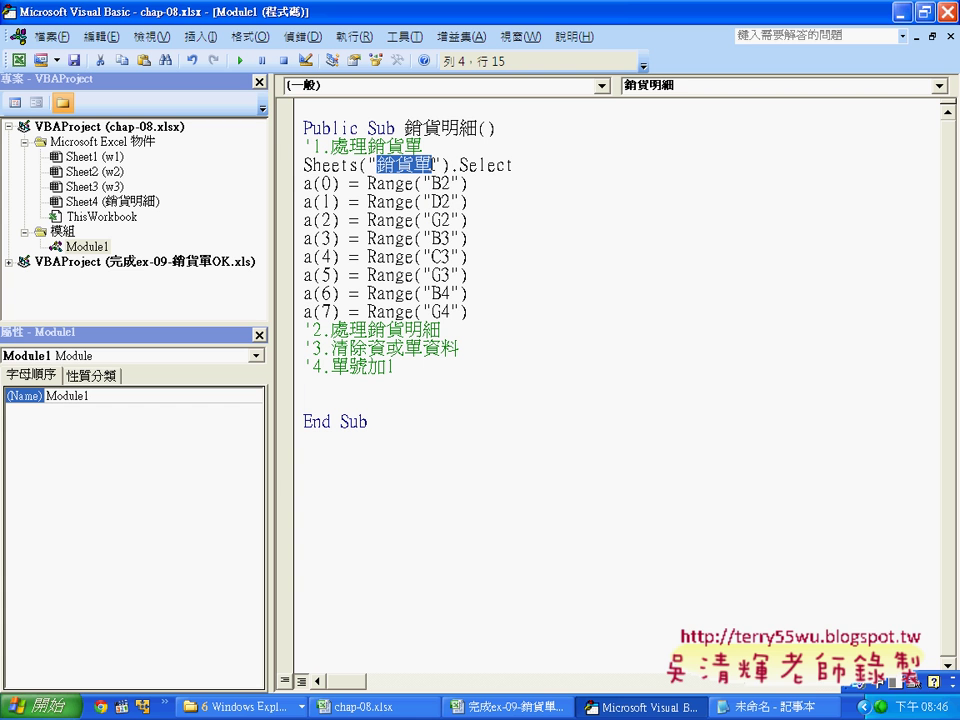
pyautogui.write('w')
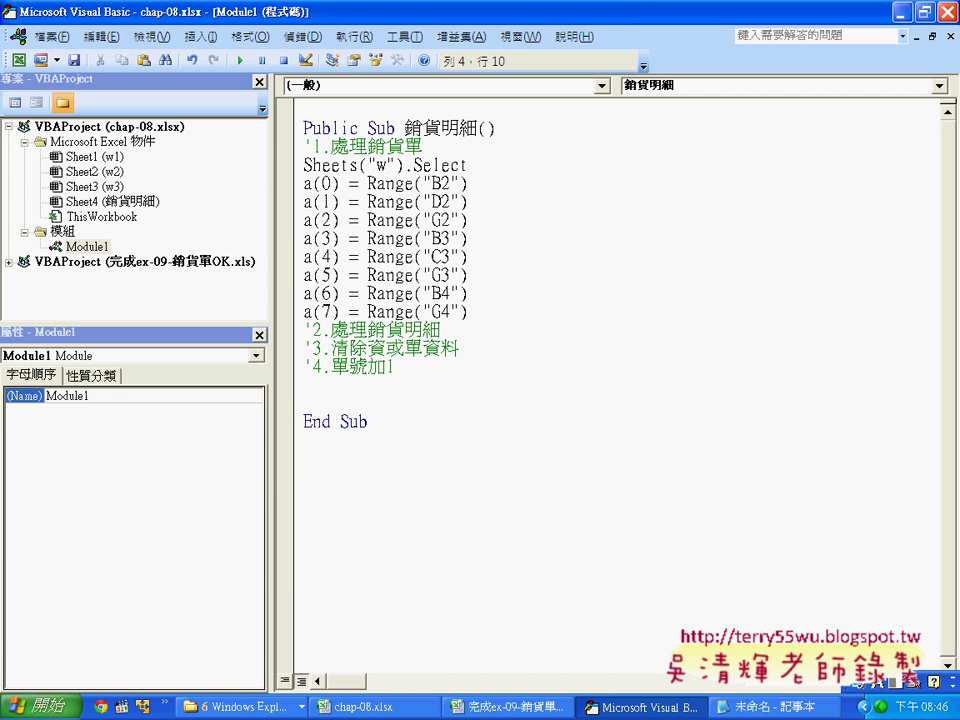
pyautogui.write('3')
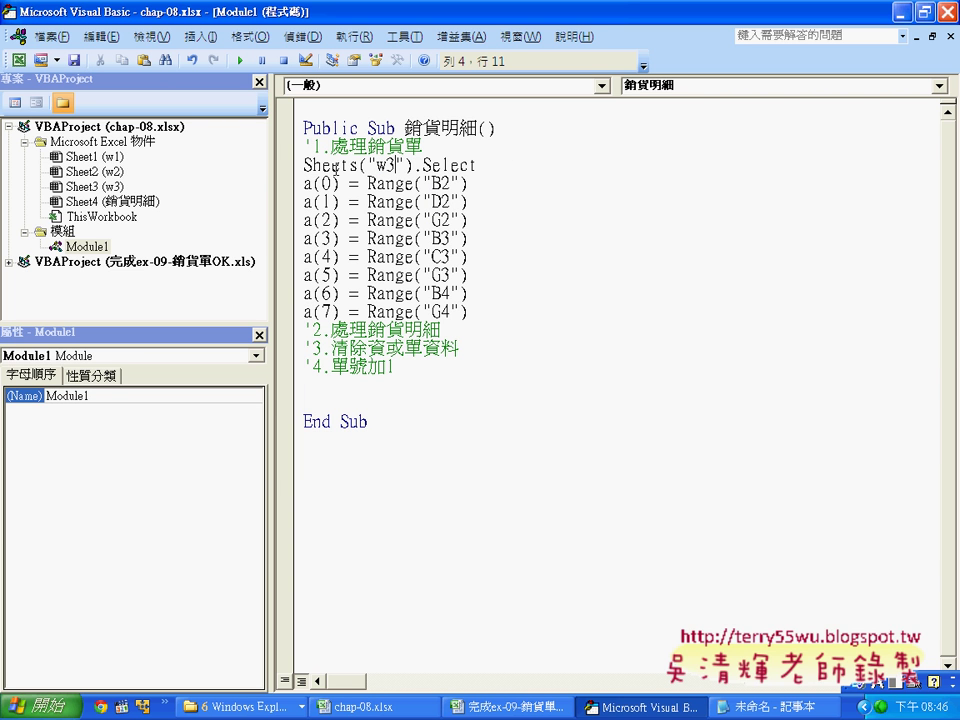
pyautogui.moveTo(304, 165); pyautogui.dragTo(357, 165)
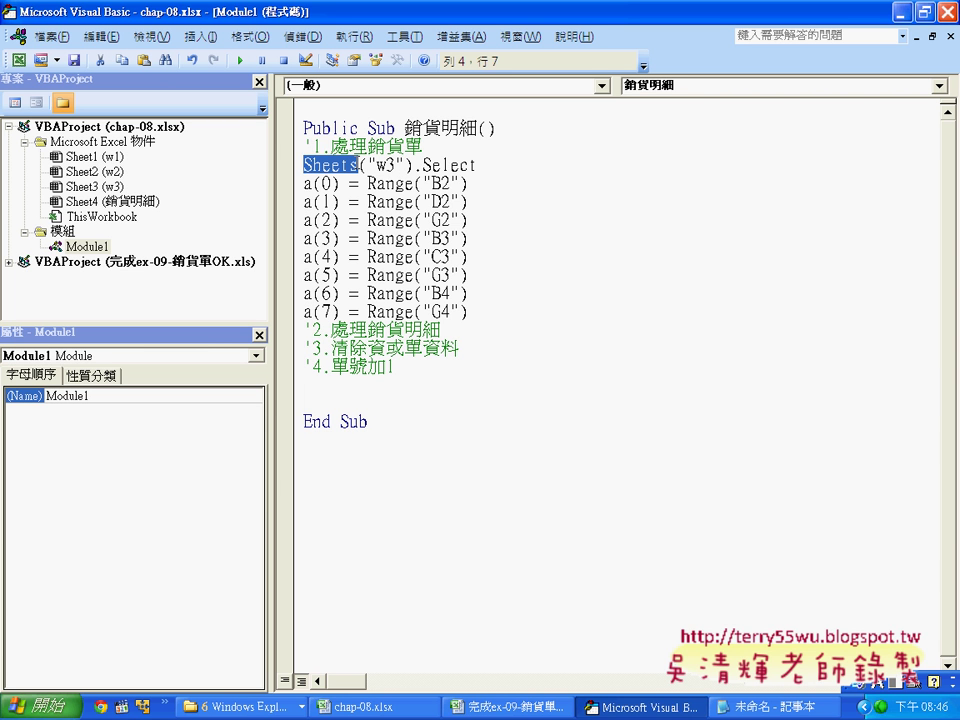
pyautogui.moveTo(367, 165)
pyautogui.mouseDown()
pyautogui.moveTo(478, 165)
pyautogui.moveTo(302, 165)
pyautogui.mouseUp()
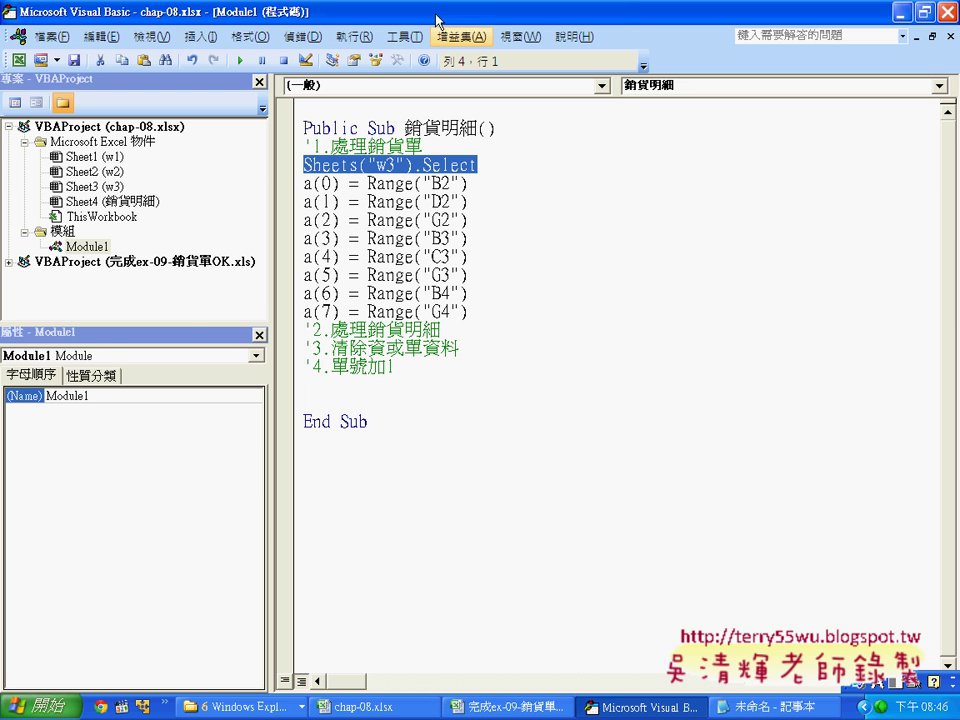
# Shrink the editor into a smaller window on the right, exposing the w3 sales form, and highlight the a(0) line
pyautogui.doubleClick(575, 12)
pyautogui.moveTo(578, 90)
pyautogui.mouseDown()
pyautogui.moveTo(558, 66)
pyautogui.moveTo(526, 64)
pyautogui.mouseUp()
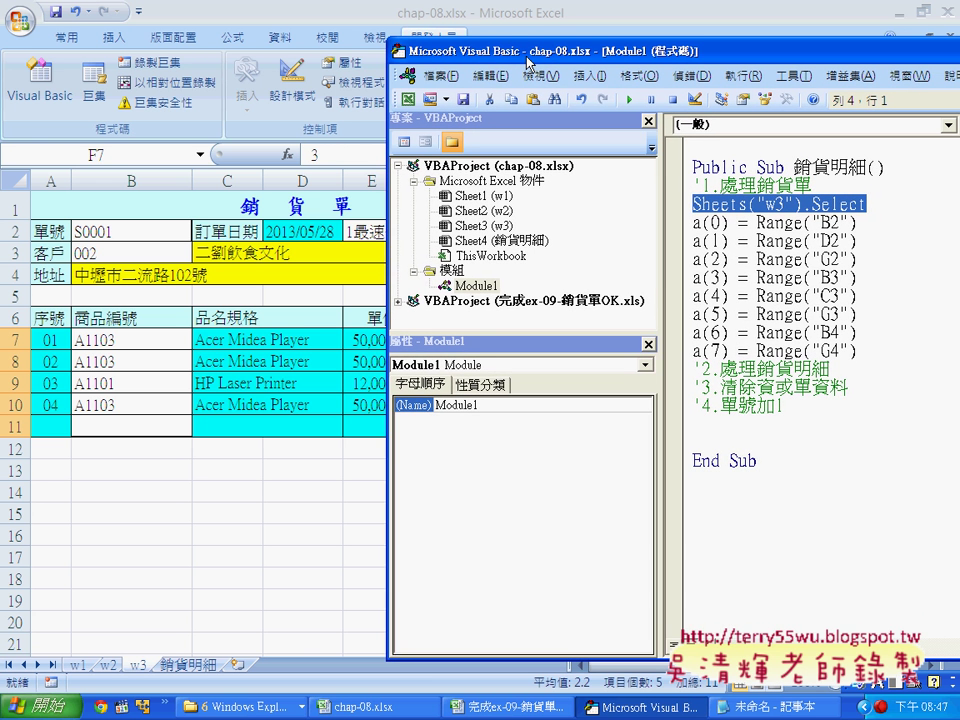
pyautogui.click(826, 221)
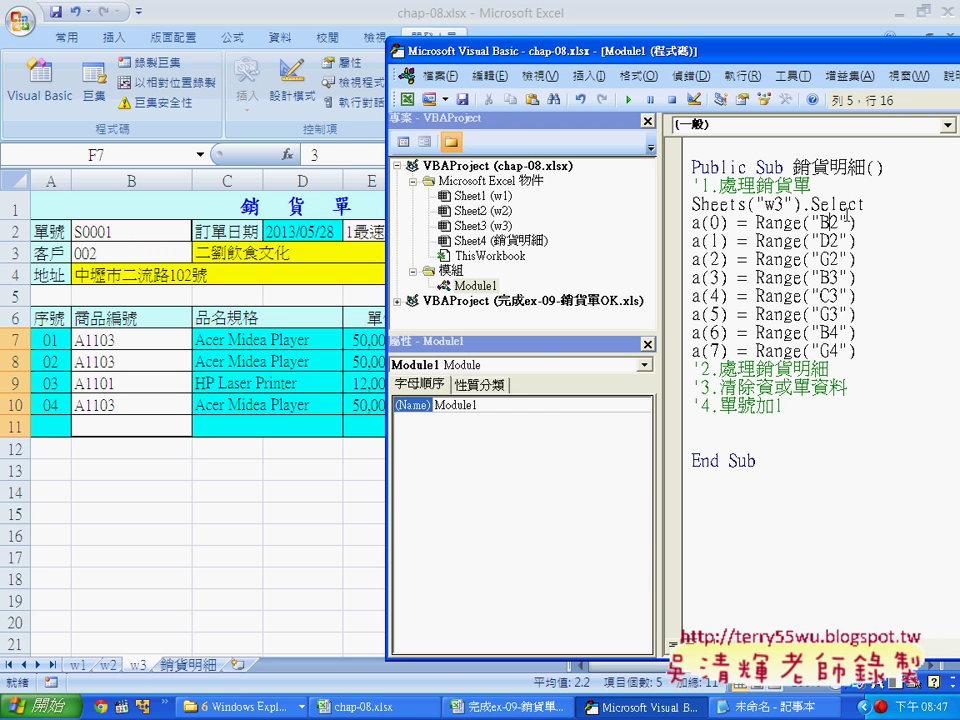
pyautogui.moveTo(857, 222); pyautogui.dragTo(691, 222)
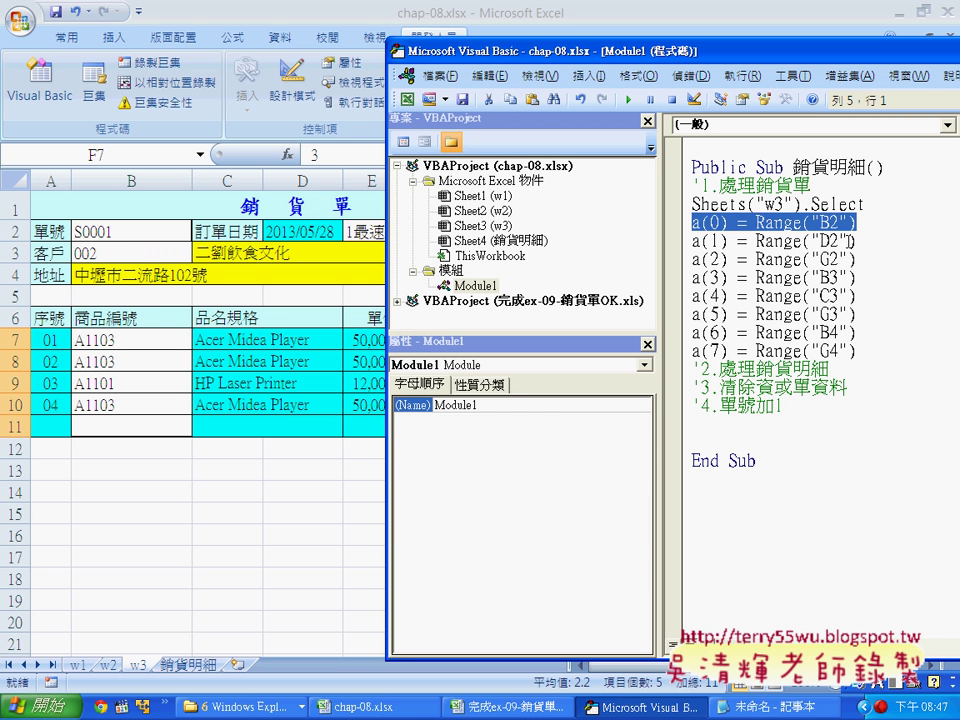
pyautogui.moveTo(545, 55); pyautogui.dragTo(548, 55)
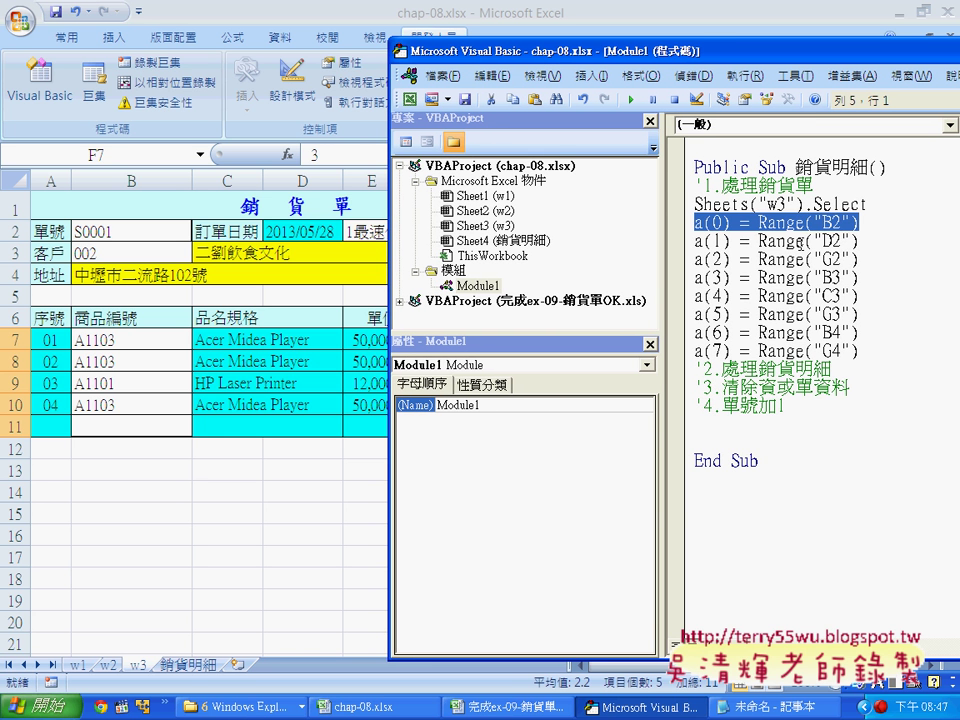
pyautogui.moveTo(659, 55); pyautogui.dragTo(829, 50)
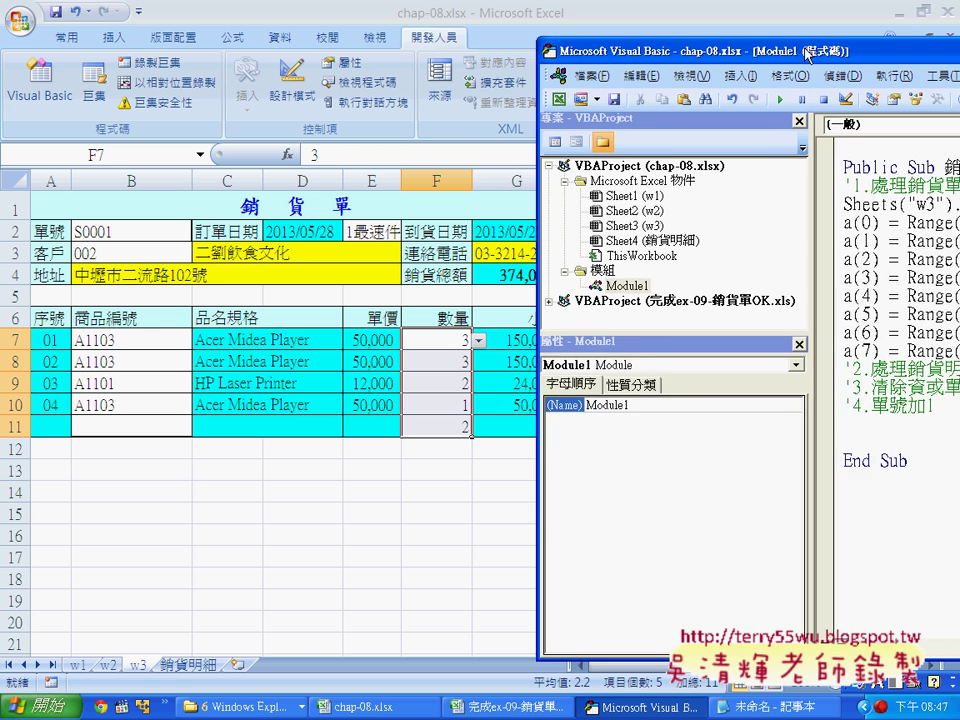